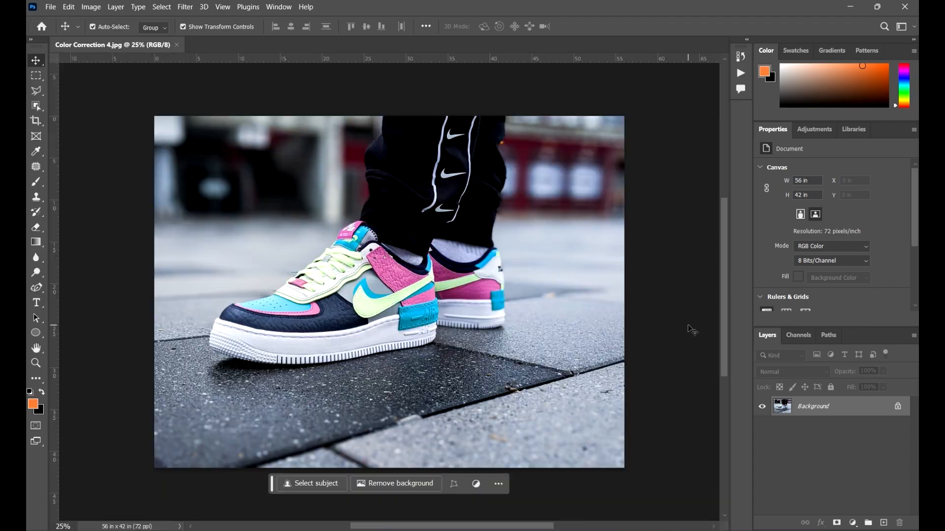
{"action": "scroll", "coordinate": [539, 216], "scroll_direction": "down", "scroll_amount": 3}
{"action": "scroll", "coordinate": [504, 263], "scroll_direction": "up", "scroll_amount": 4}
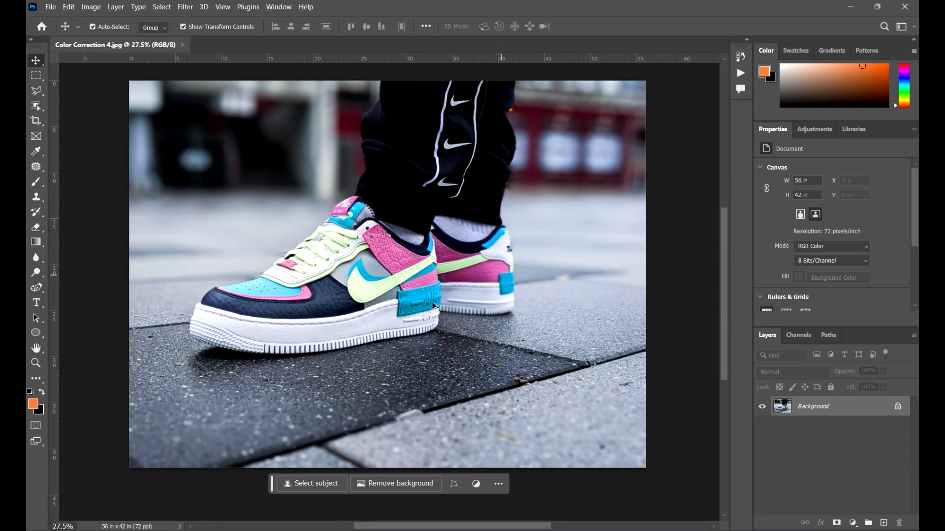
{"action": "scroll", "coordinate": [443, 298], "scroll_direction": "down", "scroll_amount": 4}
{"action": "scroll", "coordinate": [411, 294], "scroll_direction": "up", "scroll_amount": 3}
{"action": "scroll", "coordinate": [433, 268], "scroll_direction": "down", "scroll_amount": 3}
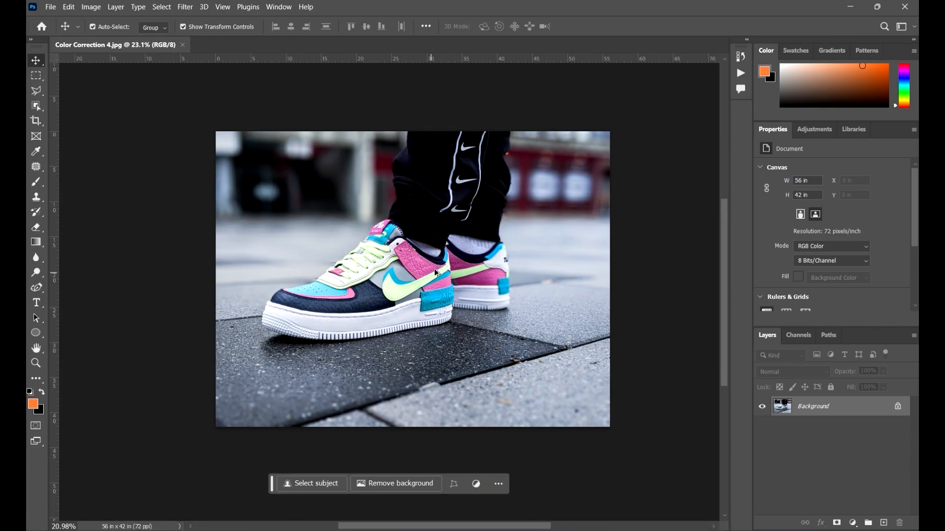
{"action": "scroll", "coordinate": [472, 285], "scroll_direction": "up", "scroll_amount": 4}
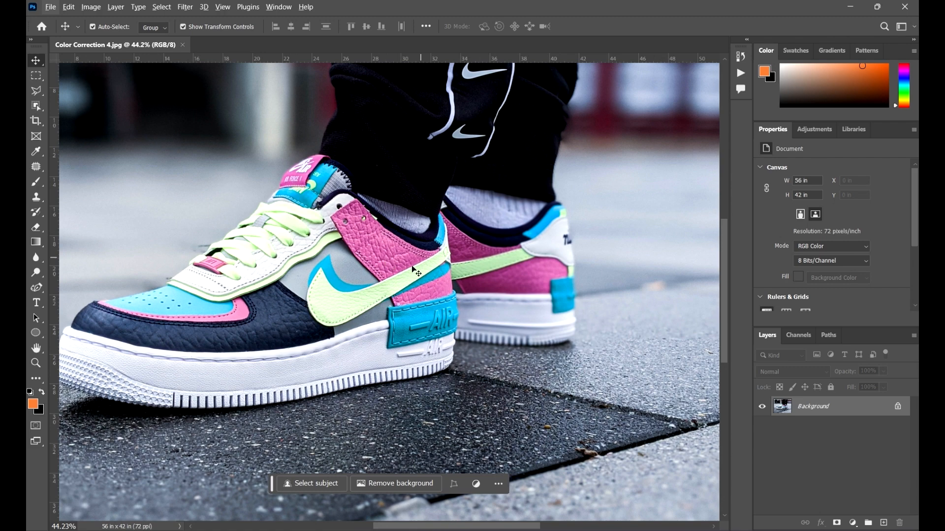
{"action": "scroll", "coordinate": [376, 259], "scroll_direction": "down", "scroll_amount": 2}
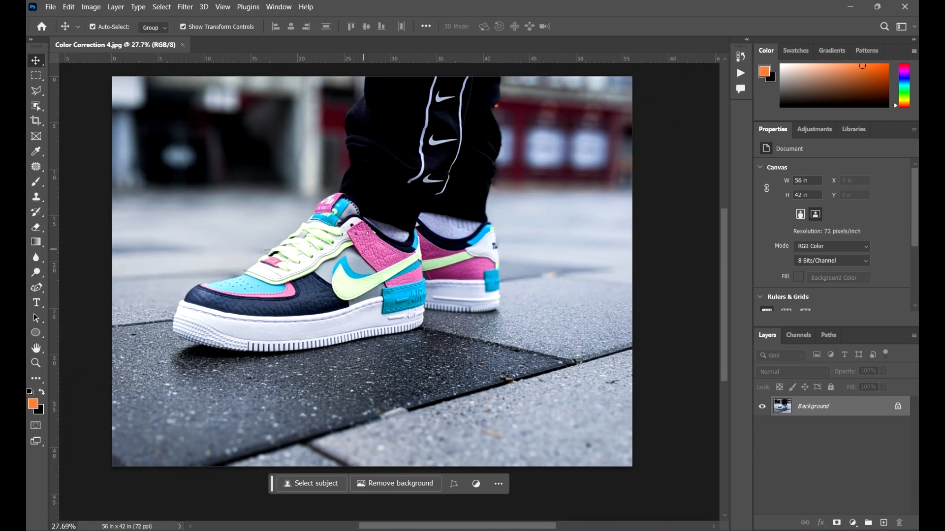
Step: Duplicate the Background layer and deselect the copy
{"action": "left_click_drag", "start_coordinate": [875, 412], "coordinate": [884, 523]}
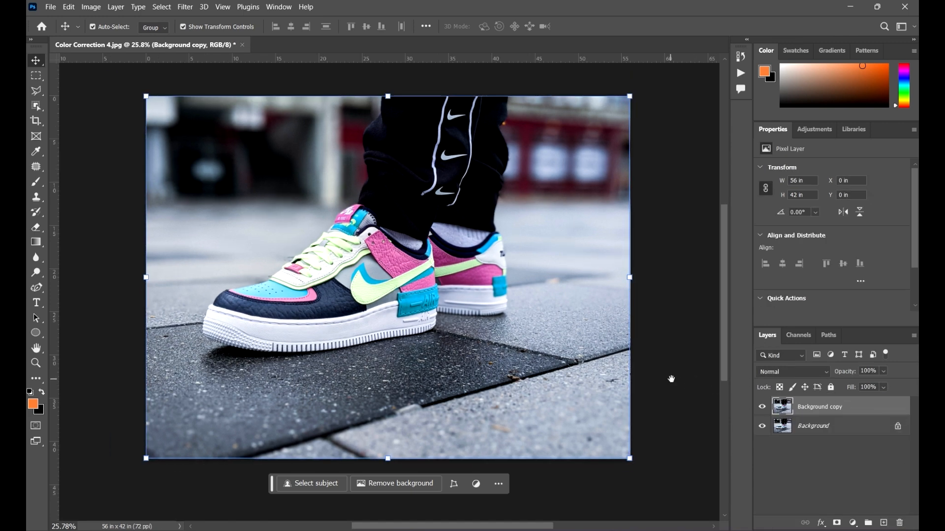
{"action": "scroll", "coordinate": [679, 380], "scroll_direction": "down", "scroll_amount": 1}
{"action": "left_click", "coordinate": [693, 371]}
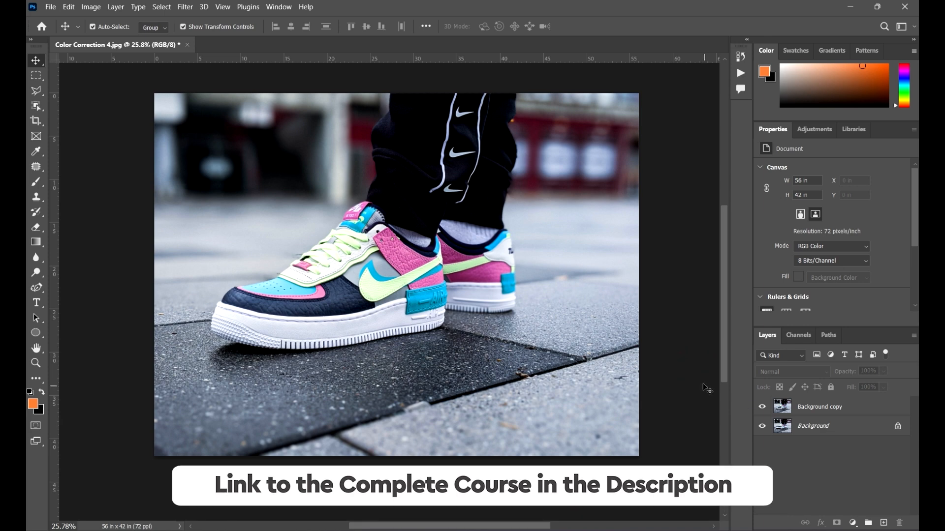
{"action": "scroll", "coordinate": [375, 311], "scroll_direction": "down", "scroll_amount": 4}
{"action": "scroll", "coordinate": [531, 308], "scroll_direction": "up", "scroll_amount": 3}
Step: Select the Background copy layer and start a Replace Color adjustment on it
{"action": "left_click", "coordinate": [500, 301]}
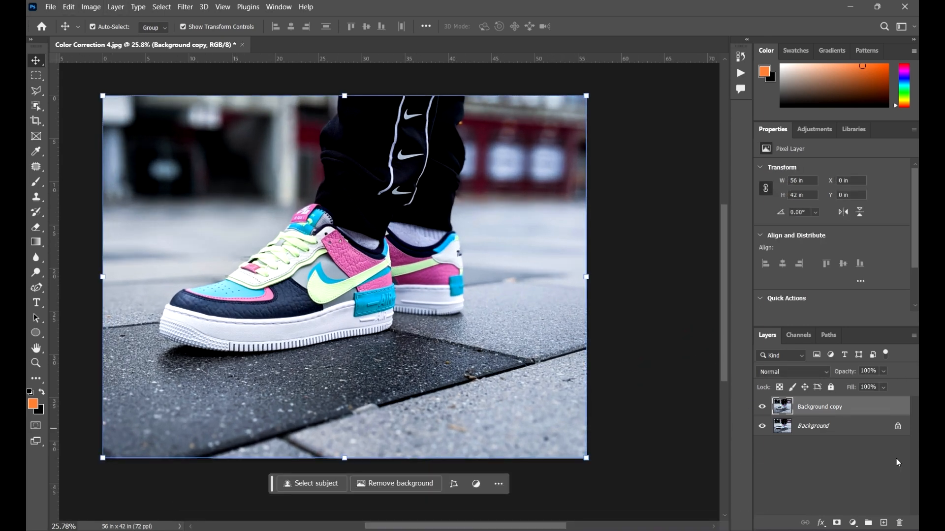
{"action": "left_click", "coordinate": [90, 8]}
{"action": "mouse_move", "coordinate": [172, 36]}
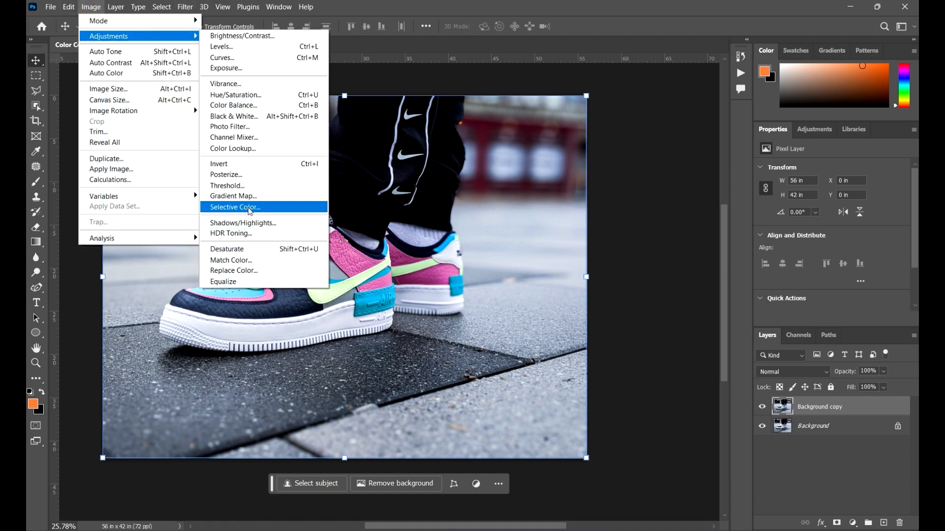
{"action": "left_click", "coordinate": [246, 271]}
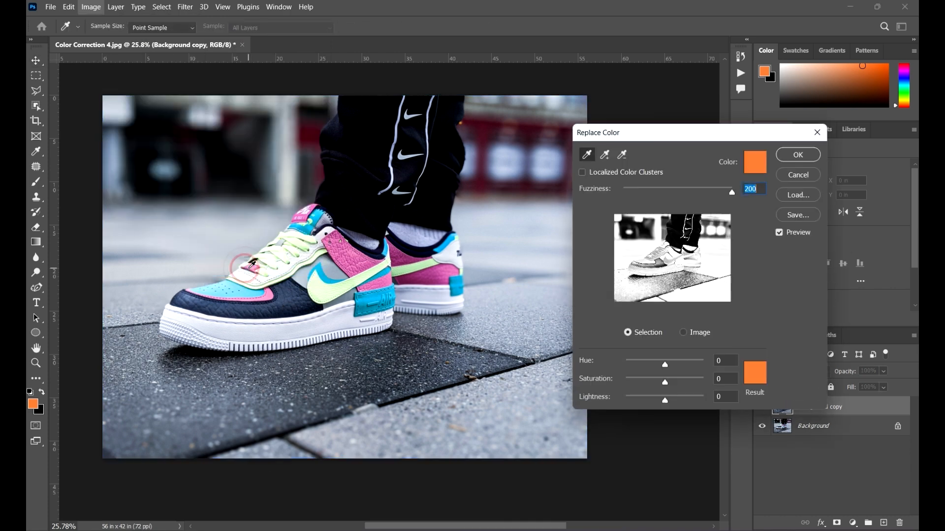
{"action": "left_click_drag", "start_coordinate": [711, 135], "coordinate": [711, 124]}
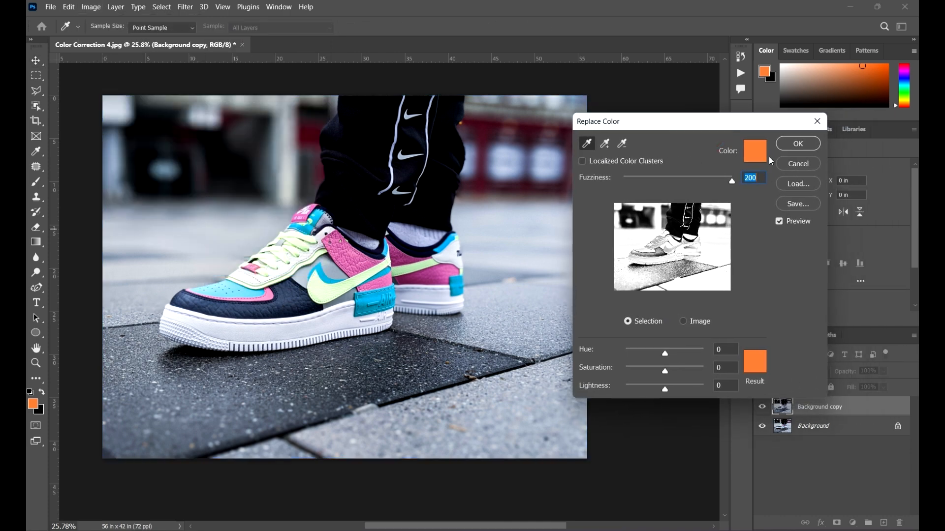
Step: Sample the pink of the front sneaker's ankle panel as the colour to replace, using #ca5b9f
{"action": "left_click", "coordinate": [760, 151]}
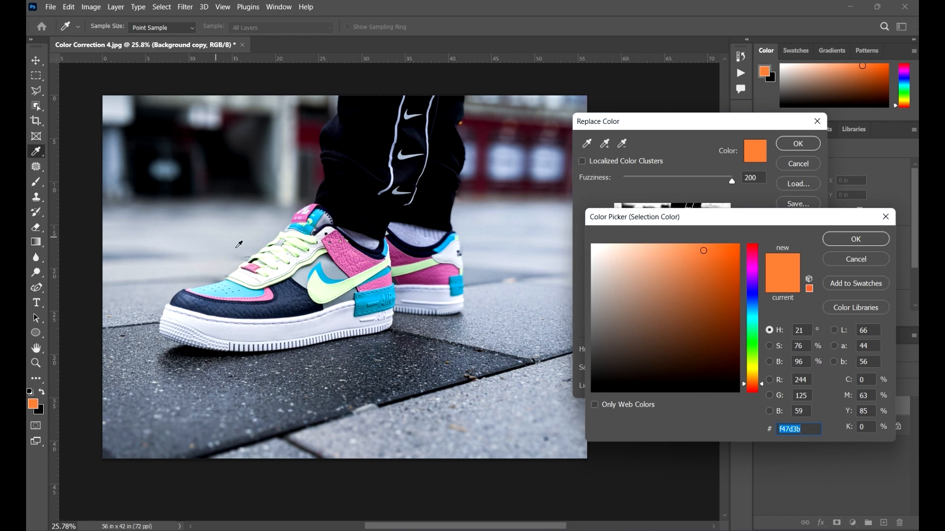
{"action": "left_click", "coordinate": [357, 254]}
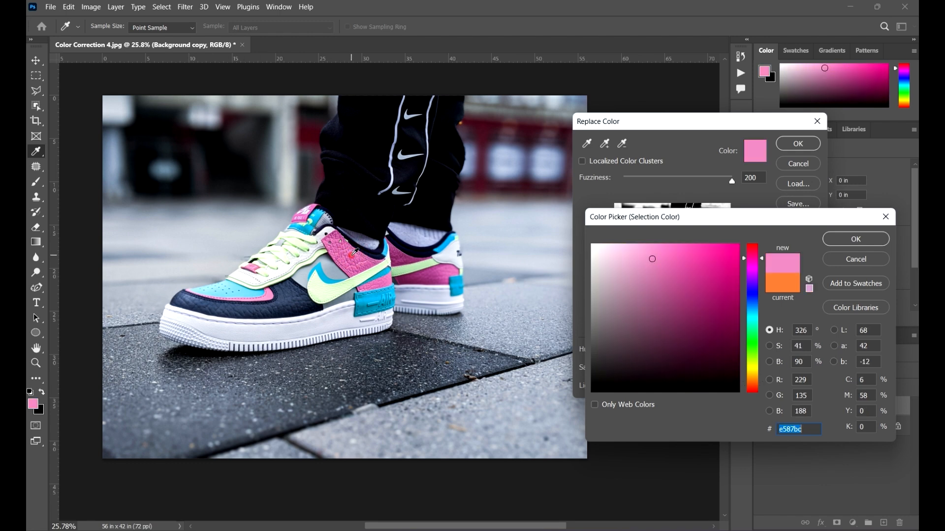
{"action": "left_click", "coordinate": [357, 252]}
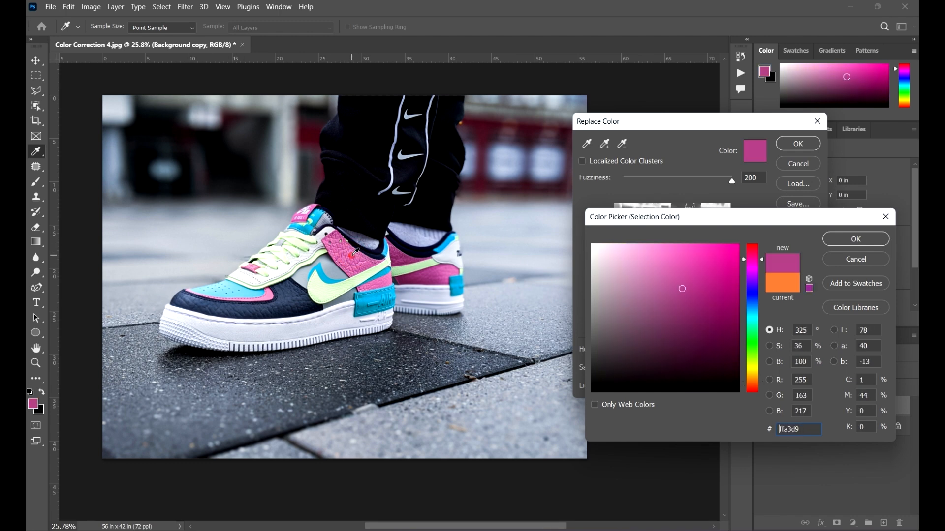
{"action": "left_click", "coordinate": [445, 272]}
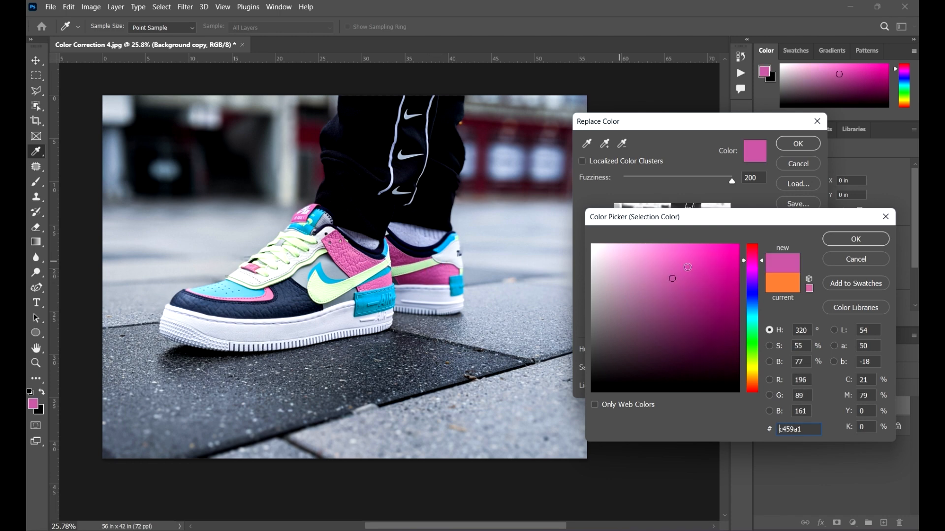
{"action": "left_click", "coordinate": [688, 274]}
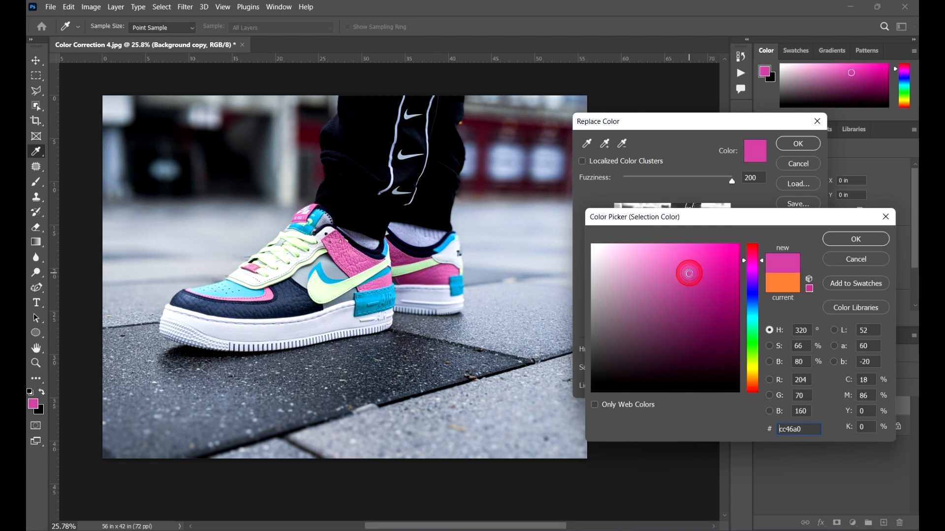
{"action": "left_click", "coordinate": [369, 264]}
{"action": "left_click", "coordinate": [370, 266]}
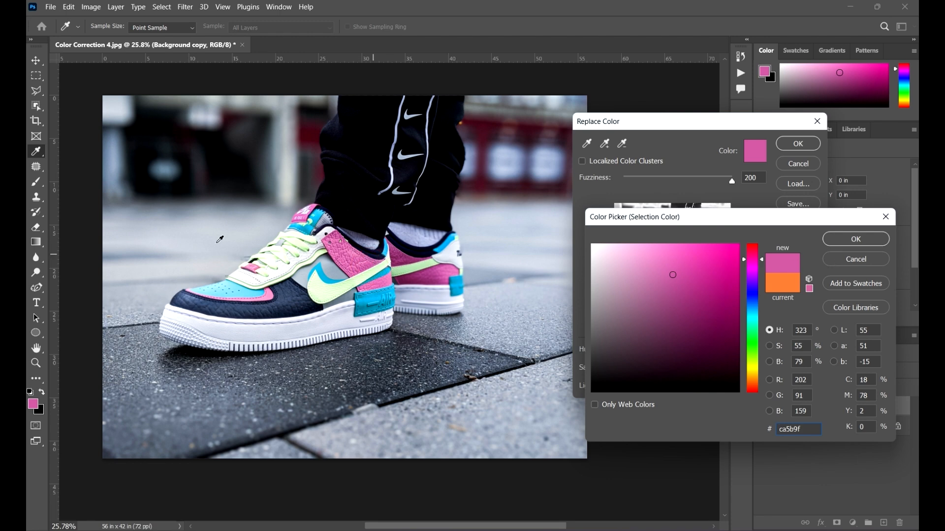
{"action": "left_click", "coordinate": [859, 239]}
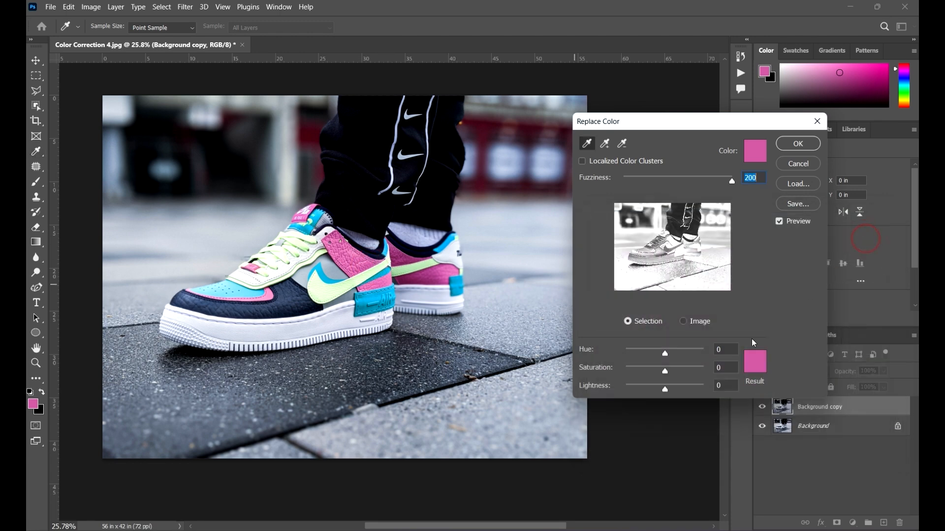
Step: Set the replacement result colour to bright green #48ee07
{"action": "left_click", "coordinate": [758, 366]}
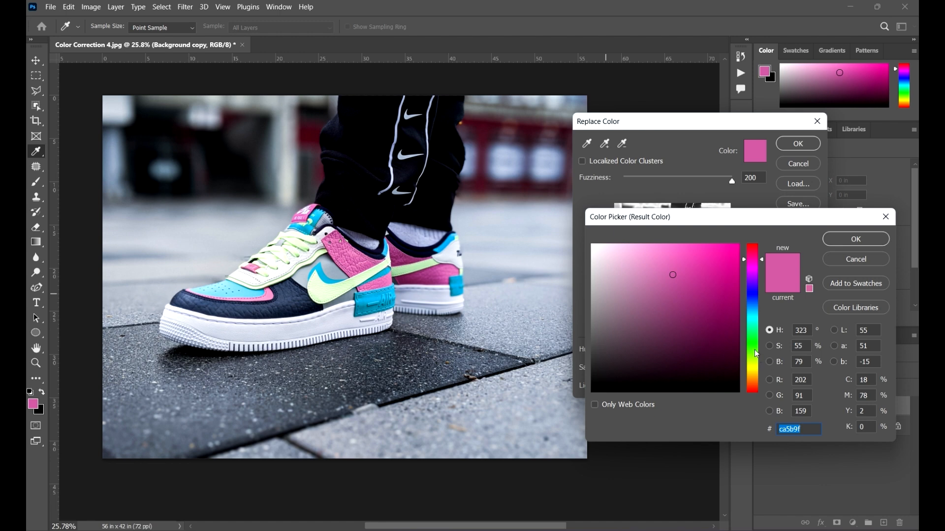
{"action": "left_click", "coordinate": [754, 350]}
{"action": "left_click_drag", "start_coordinate": [682, 259], "coordinate": [737, 253]}
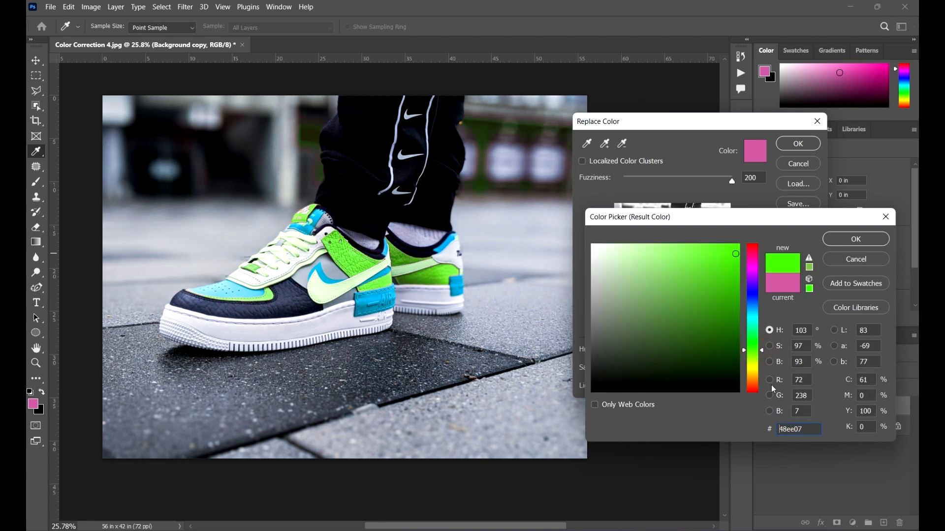
{"action": "left_click", "coordinate": [850, 240]}
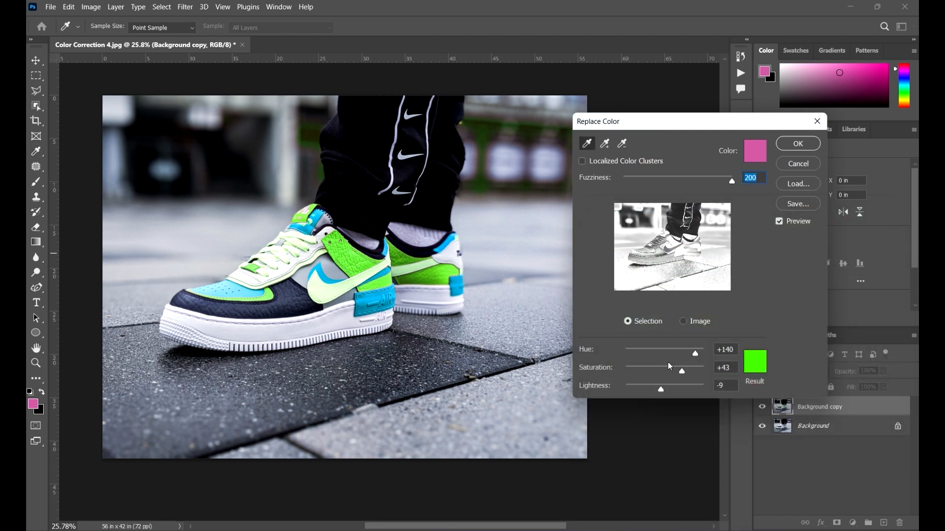
Step: Tone the green down to saturation +21 and lightness -2, and apply the colour replacement
{"action": "left_click_drag", "start_coordinate": [681, 374], "coordinate": [664, 385]}
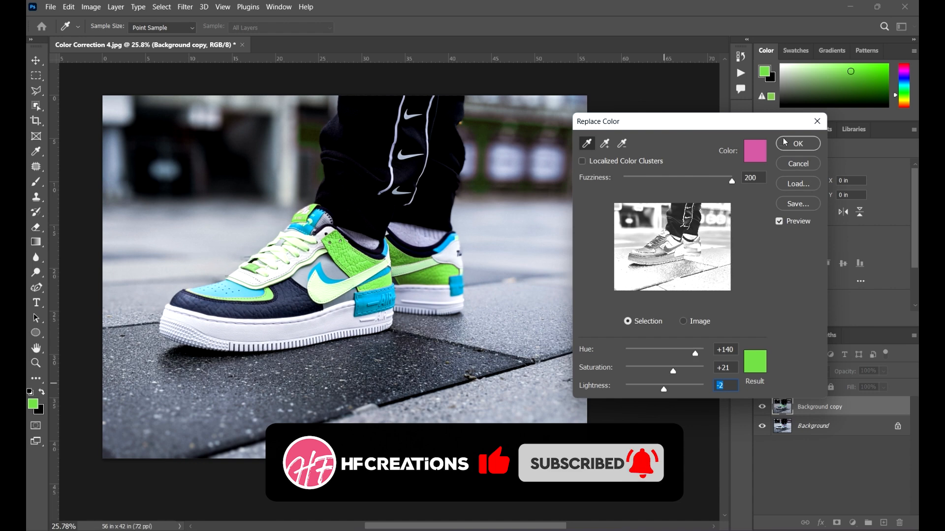
{"action": "left_click_drag", "start_coordinate": [760, 120], "coordinate": [694, 125]}
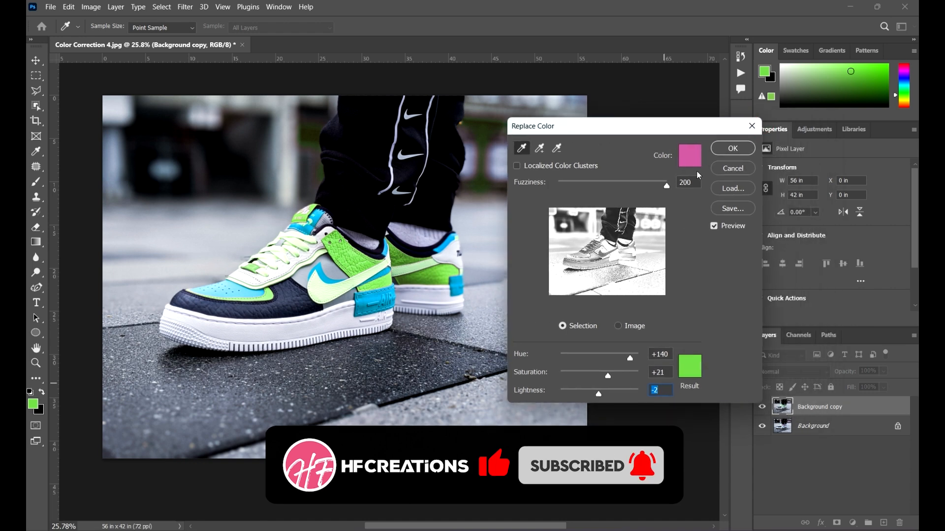
{"action": "left_click", "coordinate": [733, 149]}
{"action": "key", "text": "v"}
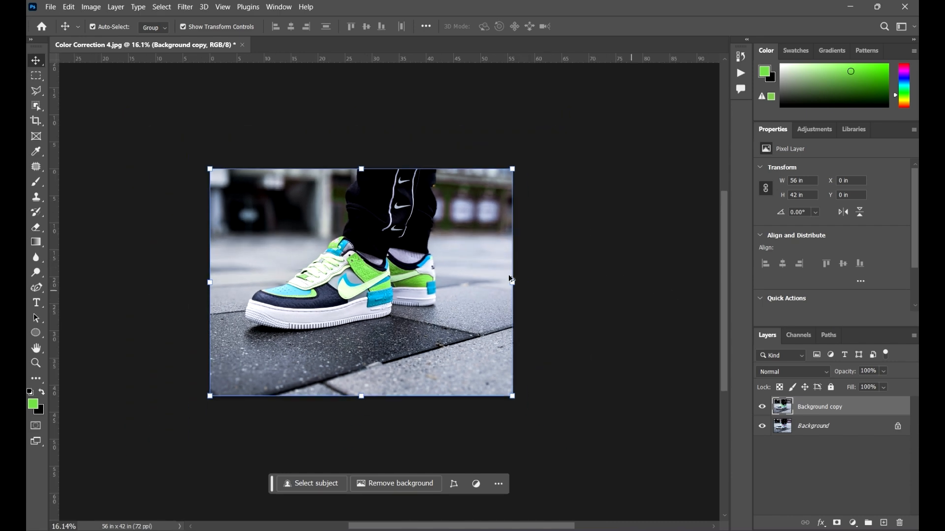
Step: Compare the recoloured photo with the original by hiding and showing the Background copy layer, checking the sneakers and background
{"action": "left_click", "coordinate": [649, 294]}
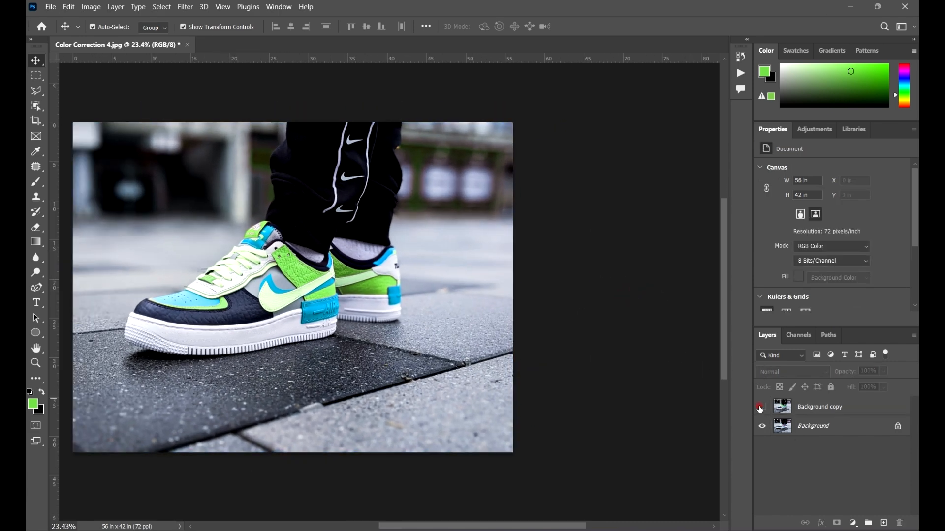
{"action": "left_click", "coordinate": [760, 408]}
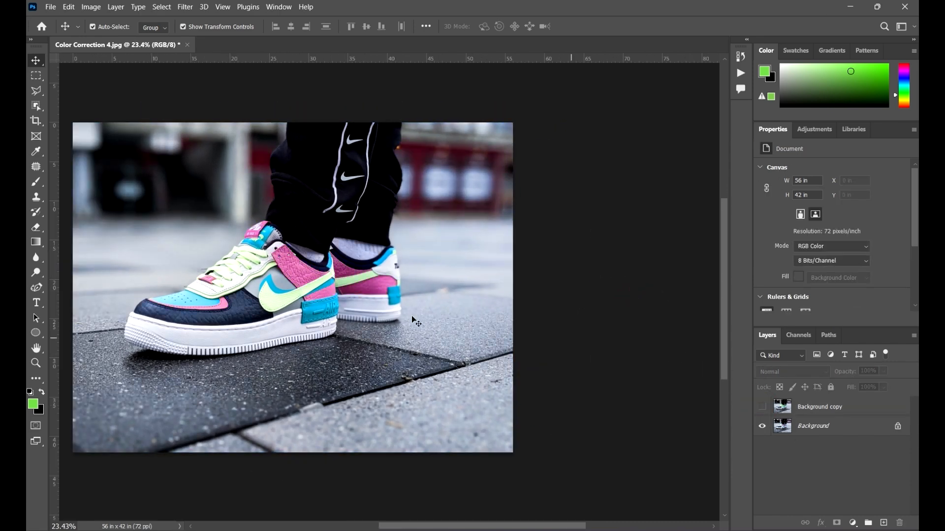
{"action": "left_click", "coordinate": [767, 407]}
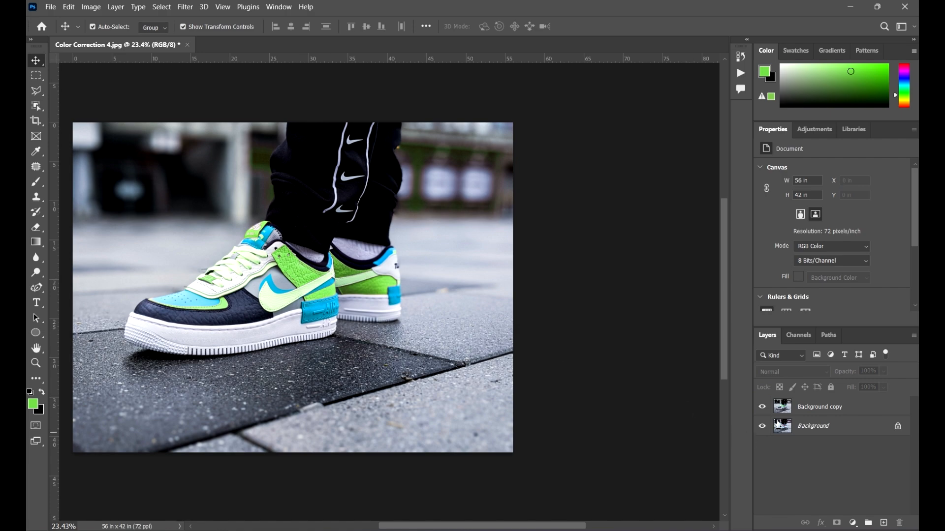
{"action": "left_click", "coordinate": [763, 408]}
{"action": "scroll", "coordinate": [468, 153], "scroll_direction": "up", "scroll_amount": 5}
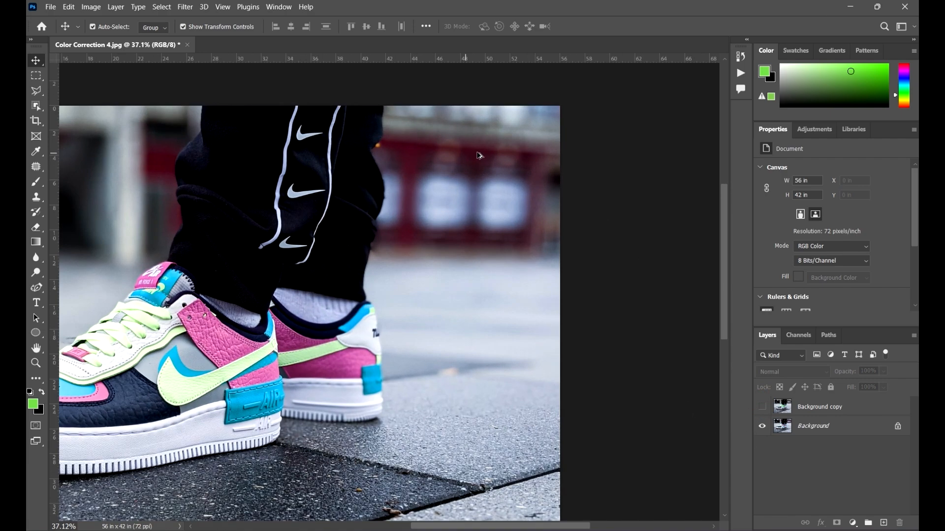
{"action": "scroll", "coordinate": [574, 174], "scroll_direction": "down", "scroll_amount": 5}
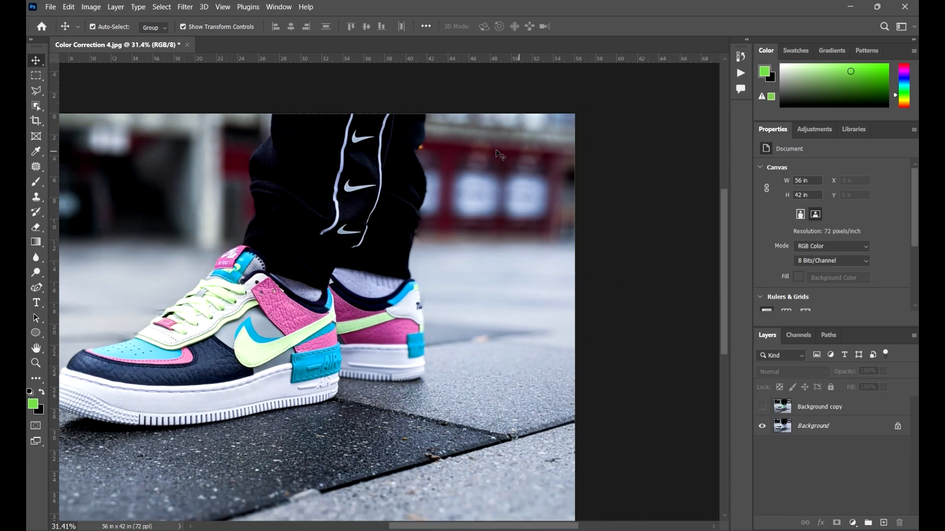
{"action": "scroll", "coordinate": [450, 239], "scroll_direction": "down", "scroll_amount": 1}
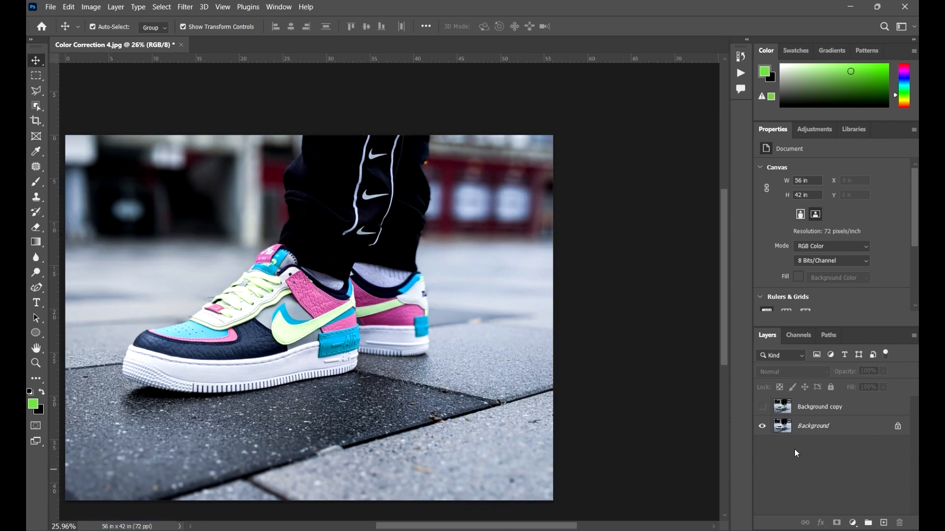
{"action": "left_click", "coordinate": [762, 406]}
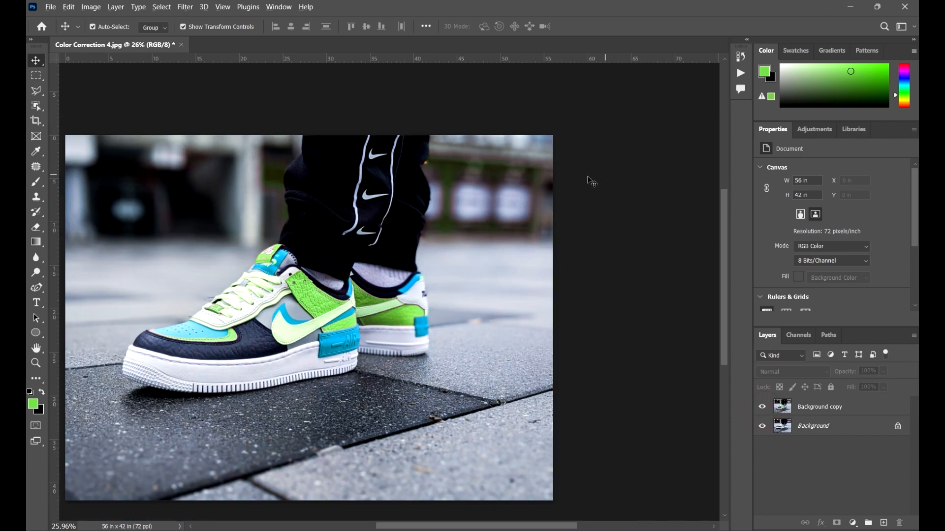
{"action": "scroll", "coordinate": [603, 197], "scroll_direction": "down", "scroll_amount": 1}
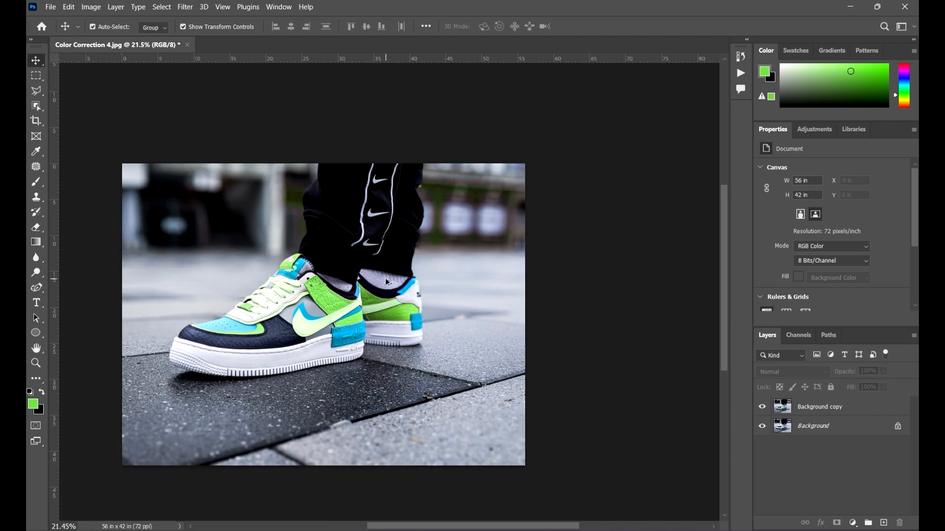
{"action": "scroll", "coordinate": [389, 277], "scroll_direction": "up", "scroll_amount": 1}
{"action": "scroll", "coordinate": [390, 285], "scroll_direction": "down", "scroll_amount": 2}
{"action": "left_click_drag", "start_coordinate": [423, 348], "coordinate": [503, 338]}
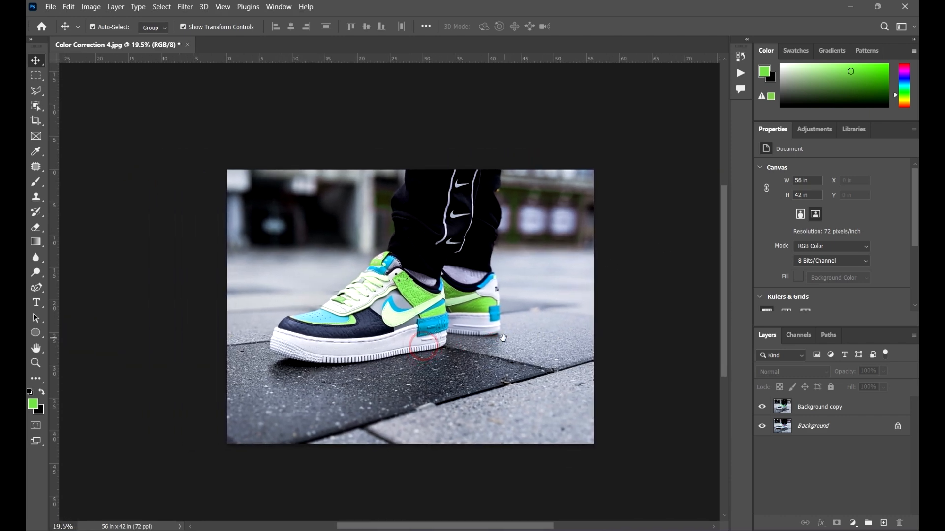
{"action": "scroll", "coordinate": [638, 349], "scroll_direction": "up", "scroll_amount": 1}
{"action": "left_click_drag", "start_coordinate": [647, 359], "coordinate": [620, 347]}
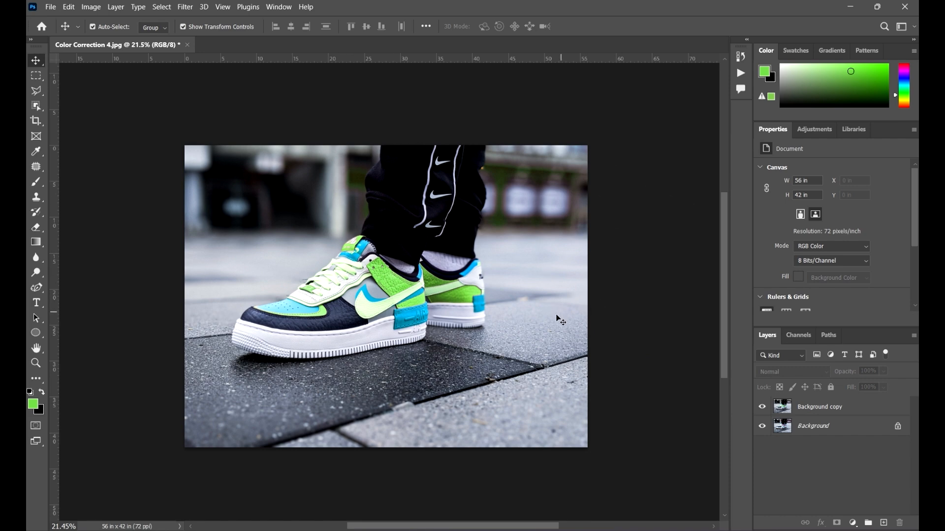
{"action": "scroll", "coordinate": [558, 315], "scroll_direction": "down", "scroll_amount": 1}
{"action": "scroll", "coordinate": [492, 278], "scroll_direction": "up", "scroll_amount": 1}
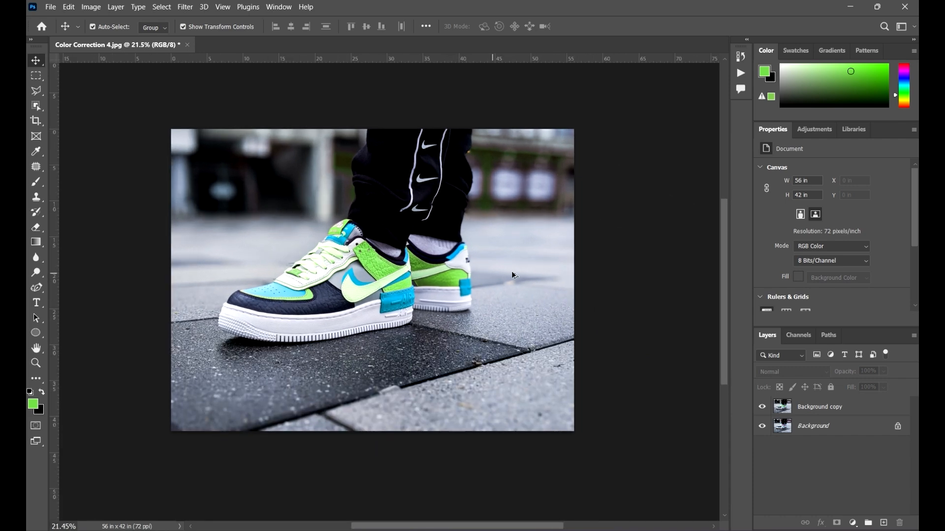
{"action": "scroll", "coordinate": [315, 249], "scroll_direction": "up", "scroll_amount": 1}
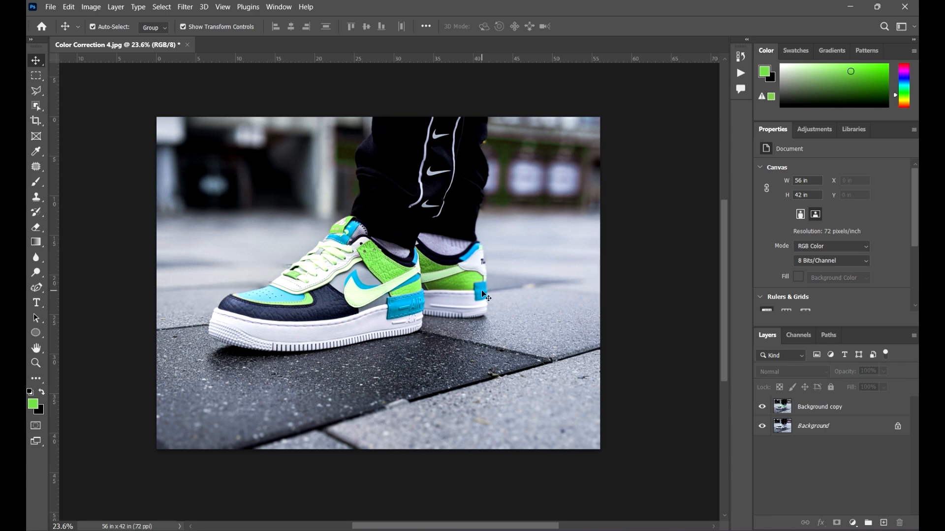
Step: Start saving the document under a new name based on the Exercise 2 file: "Exercise 3 - Selective color correction"
{"action": "key", "text": "ctrl+shift+s"}
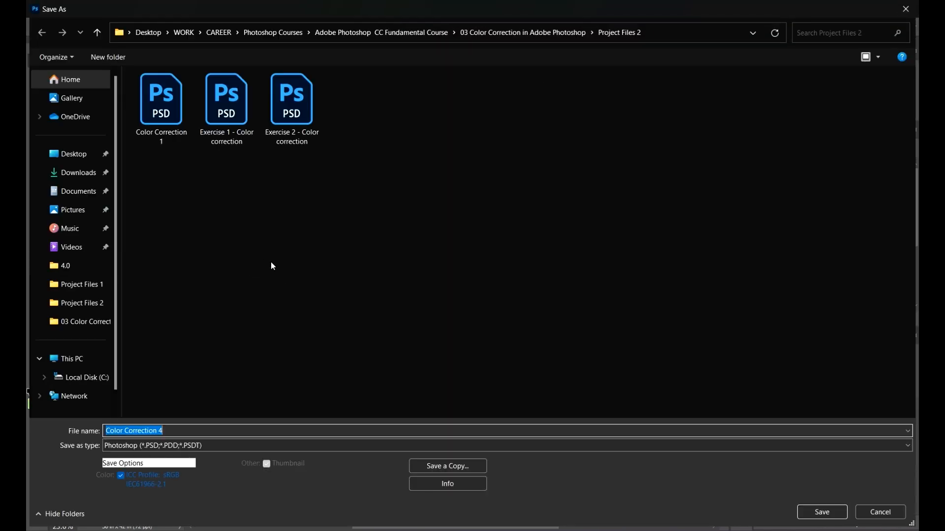
{"action": "left_click", "coordinate": [307, 145]}
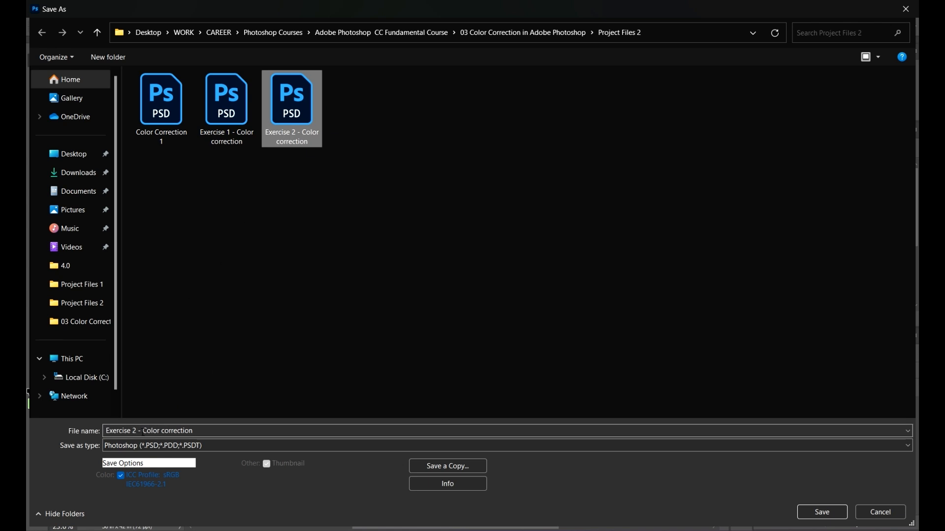
{"action": "left_click", "coordinate": [143, 433]}
{"action": "left_click", "coordinate": [140, 431]}
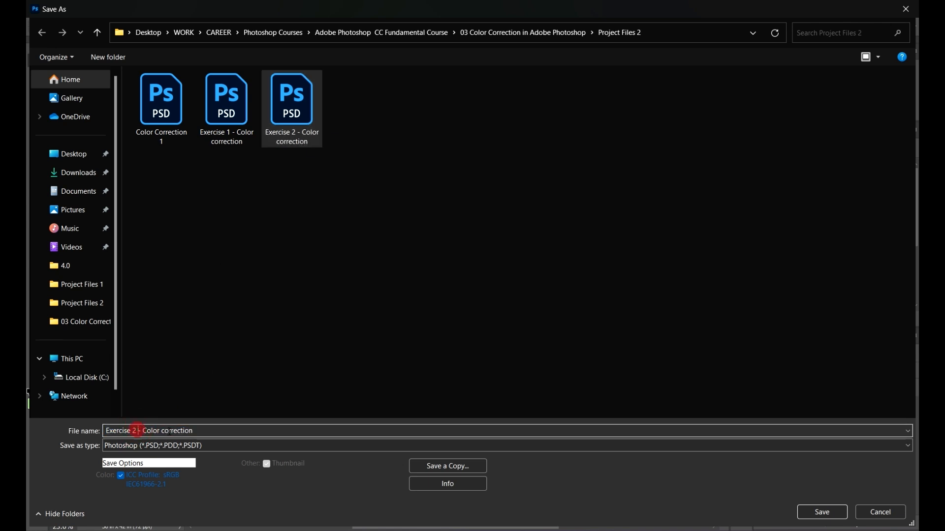
{"action": "key", "text": "BackSpace"}
{"action": "type", "text": "3 - "}
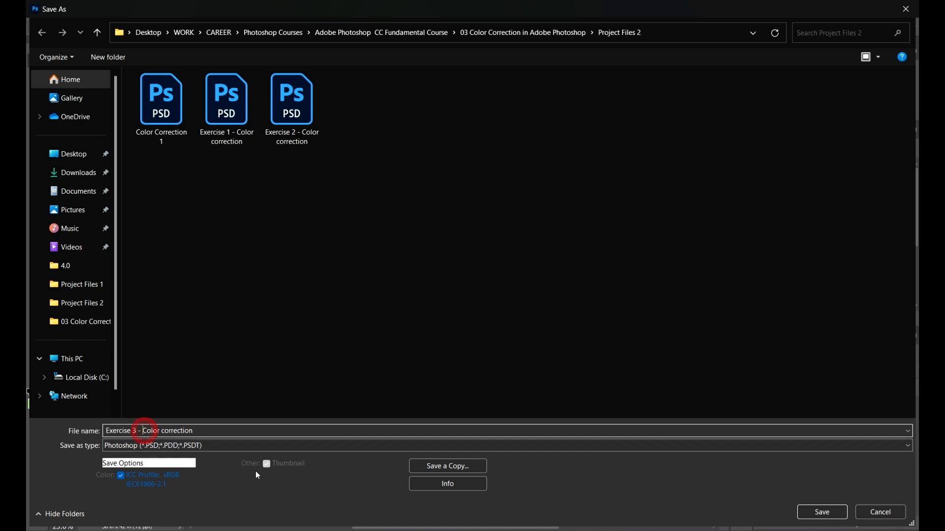
{"action": "type", "text": "Selective"}
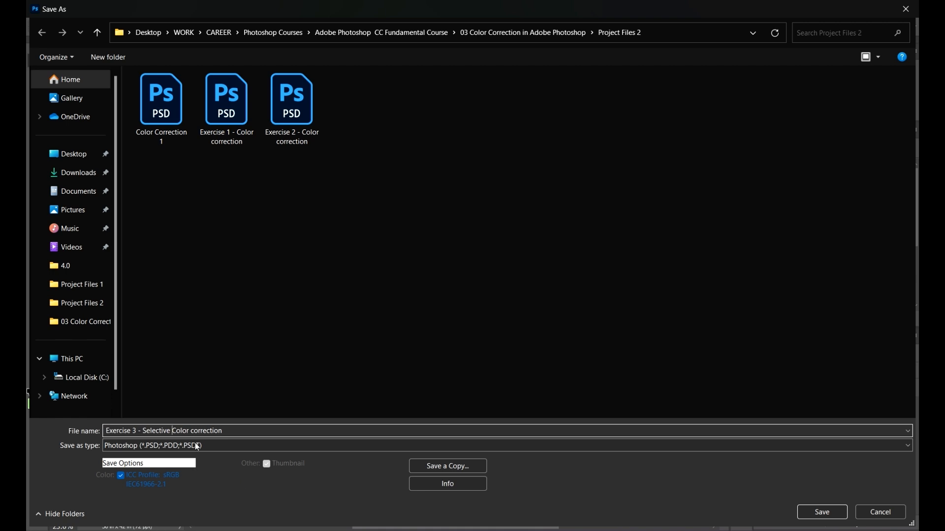
{"action": "key", "text": "Delete"}
{"action": "type", "text": "c"}
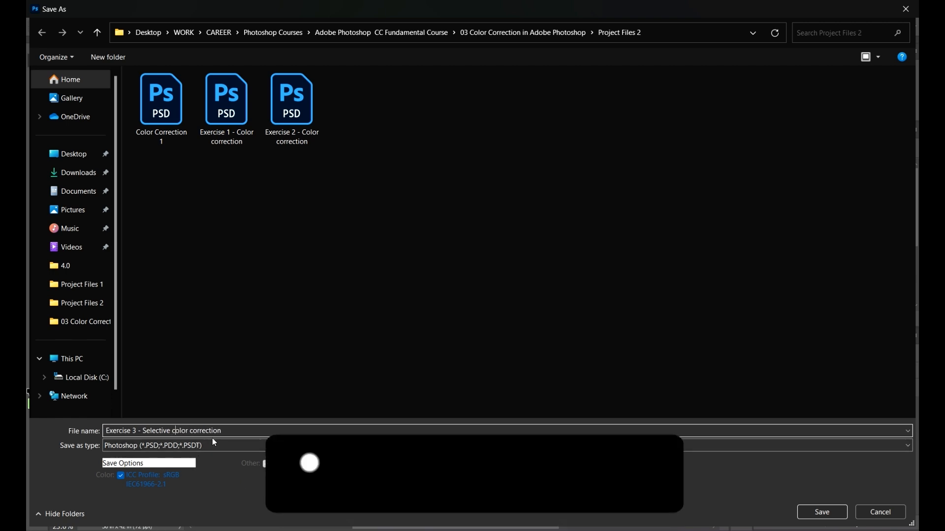
Step: Change the file name to "Exercise 3 - Selective color change" and save it in Photoshop format in the Project Files 2 folder
{"action": "left_click_drag", "start_coordinate": [226, 431], "coordinate": [193, 431]}
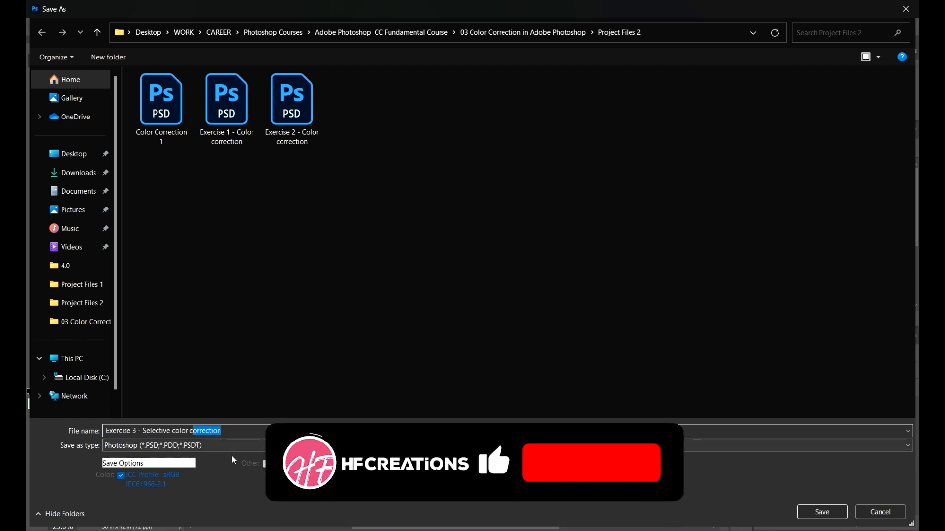
{"action": "type", "text": "olor cha"}
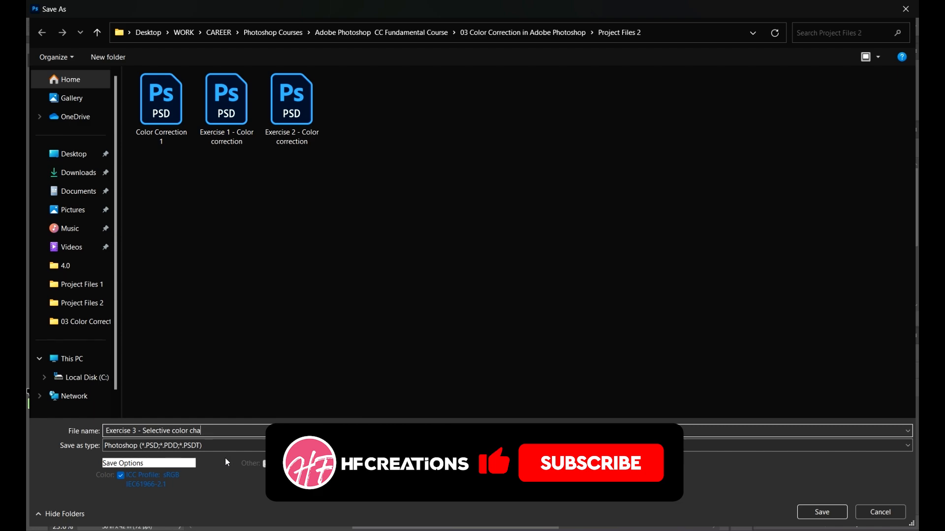
{"action": "type", "text": "ng"}
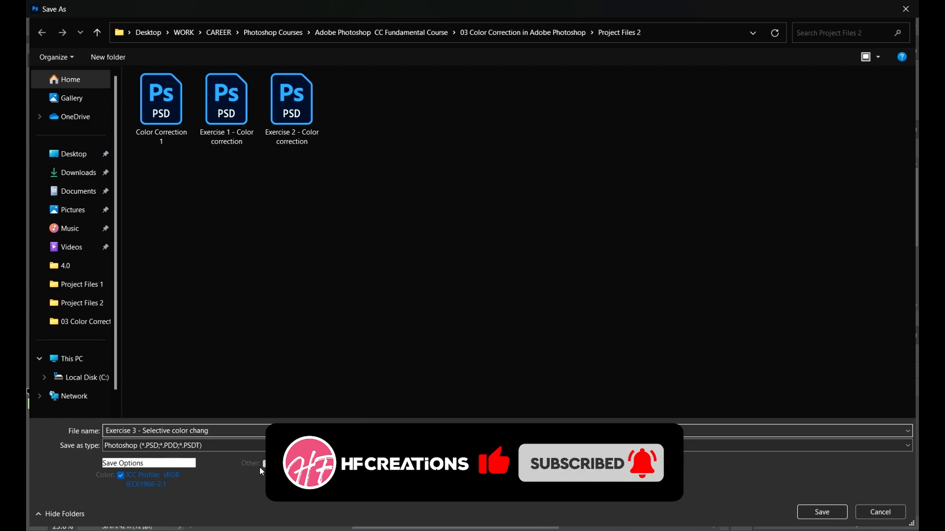
{"action": "type", "text": "e"}
{"action": "left_click", "coordinate": [378, 359]}
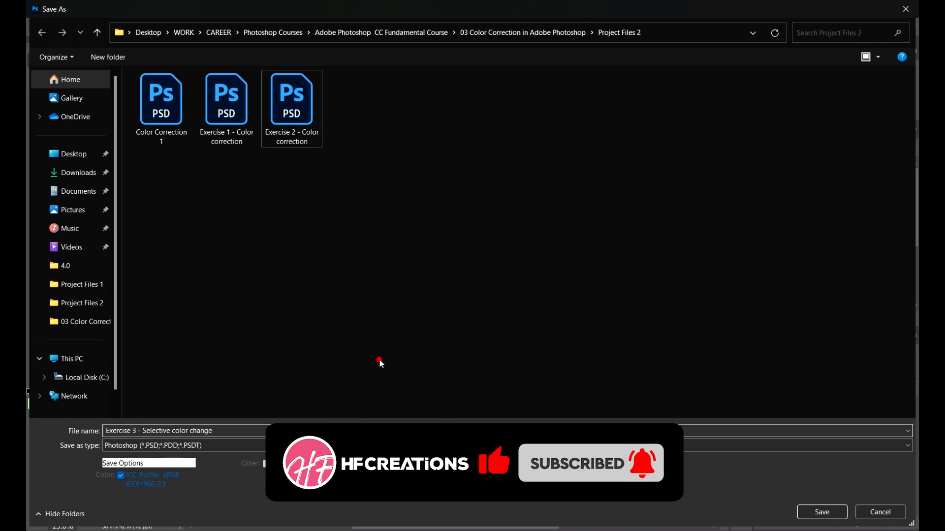
{"action": "left_click", "coordinate": [835, 519]}
{"action": "left_click", "coordinate": [602, 150]}
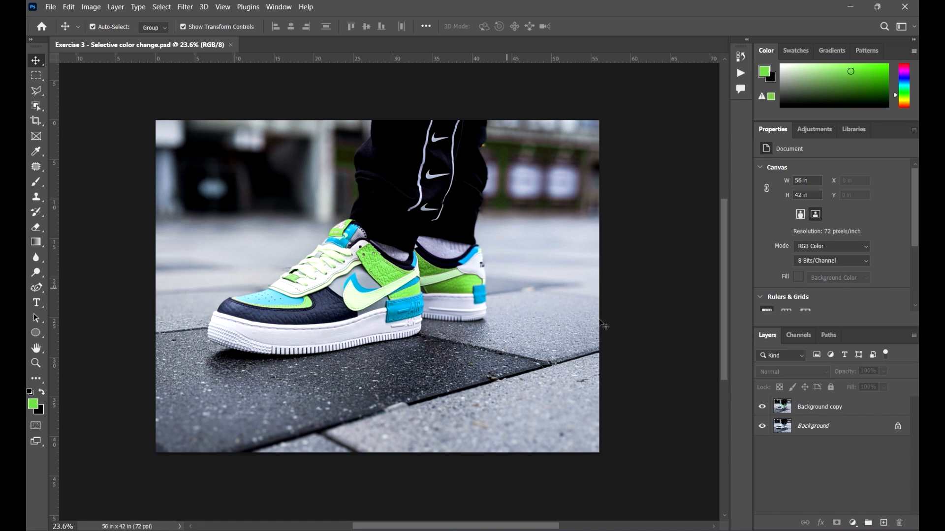
{"action": "mouse_move", "coordinate": [574, 322]}
{"action": "left_mouse_down"}
{"action": "mouse_move", "coordinate": [559, 309]}
{"action": "mouse_move", "coordinate": [589, 321]}
{"action": "left_mouse_up"}
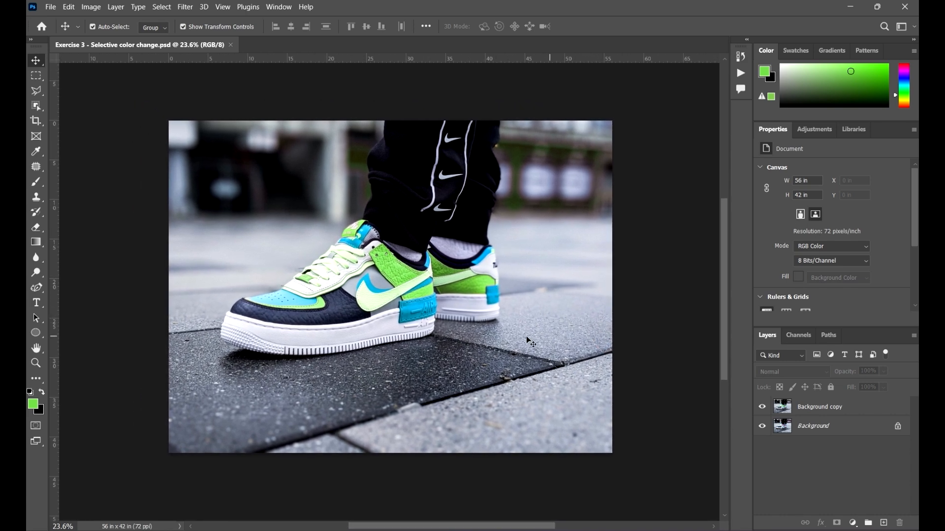